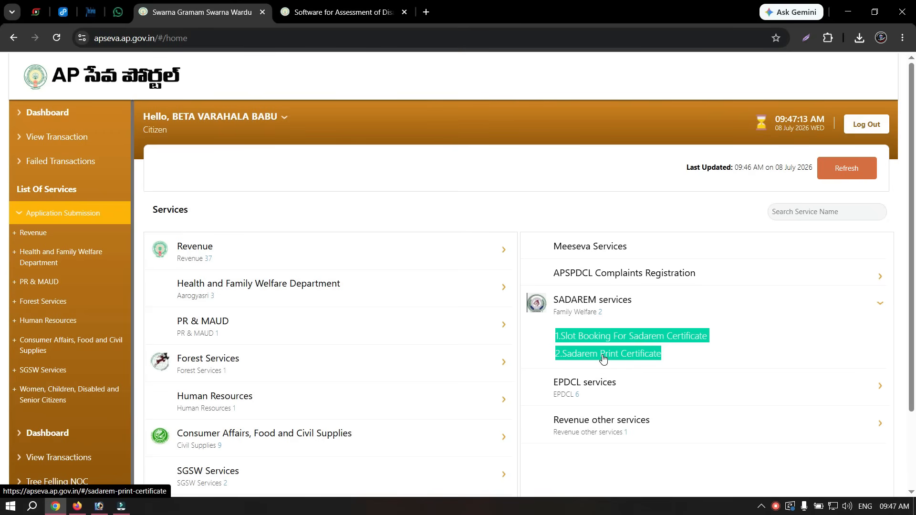
- Open slot booking for a Sadarem certificate and review the descriptions of the 21 disability types
left_click(642, 340)
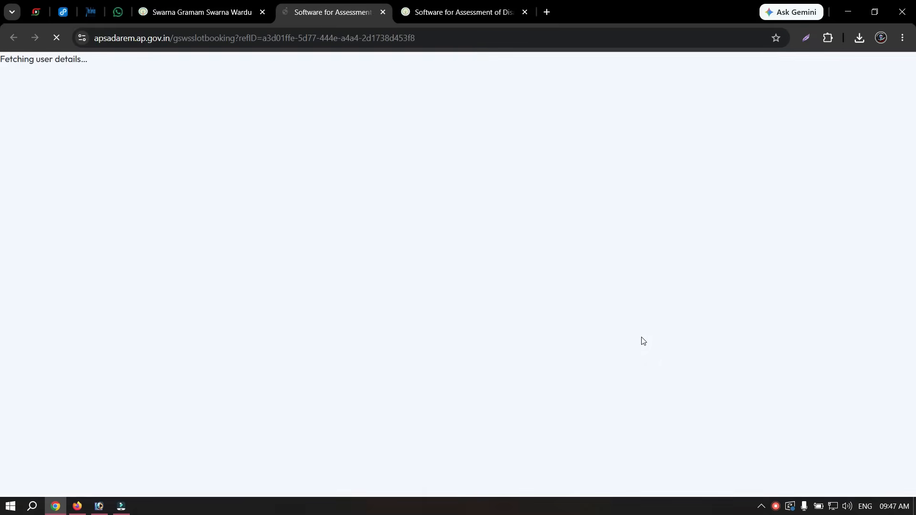
left_click(547, 12)
scroll(229, 269, "down", 3)
scroll(358, 298, "down", 3)
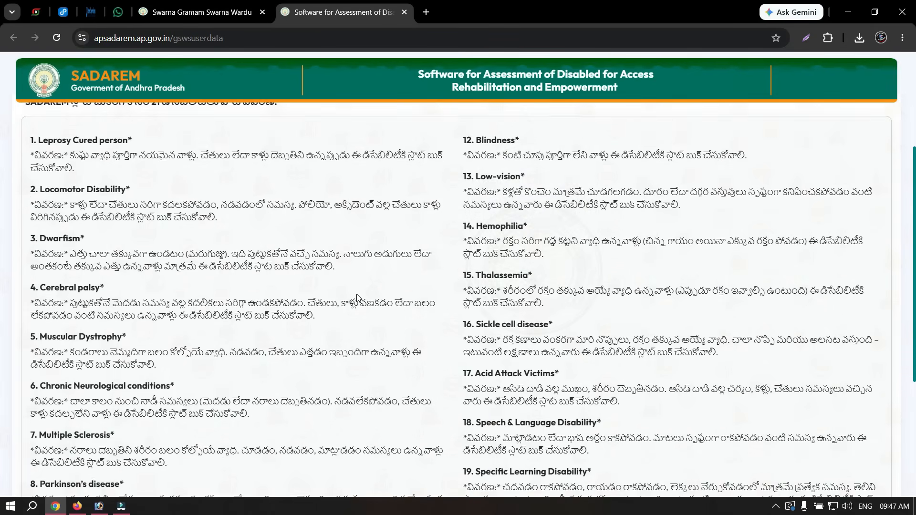
scroll(377, 333, "down", 3)
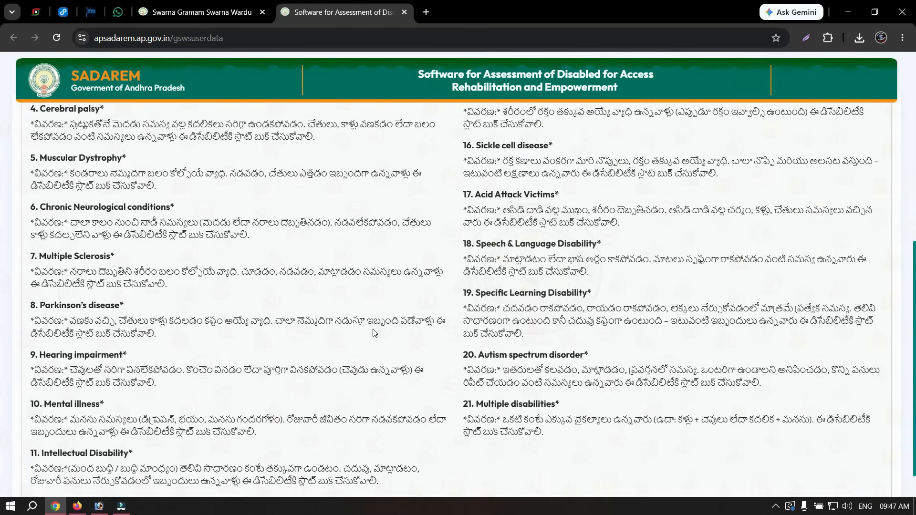
scroll(365, 354, "down", 2)
scroll(365, 354, "up", 7)
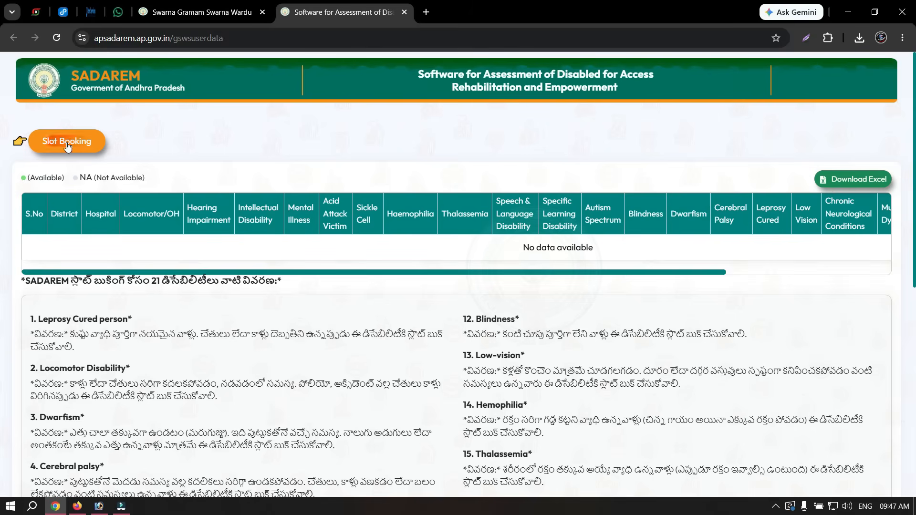
- Start a slot booking, submit General as the slot registration type, and give consent for Aadhaar authentication
left_click(72, 142)
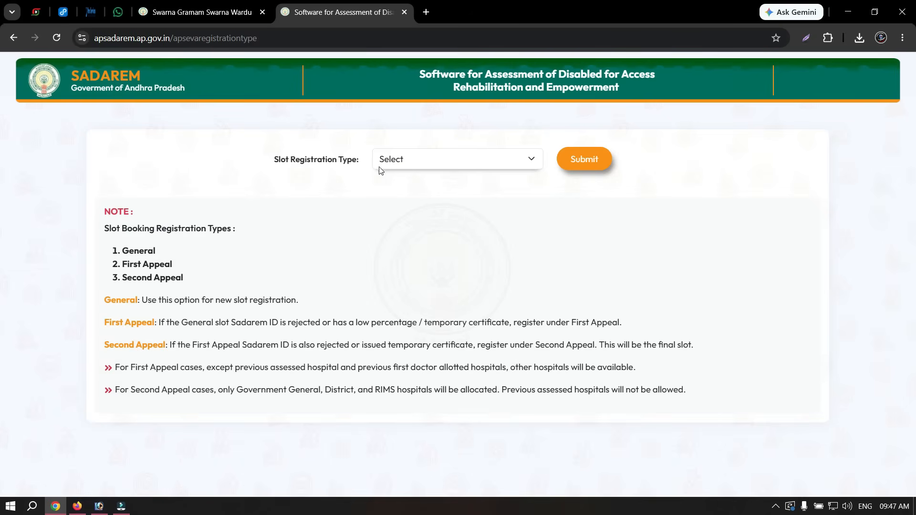
left_click(489, 162)
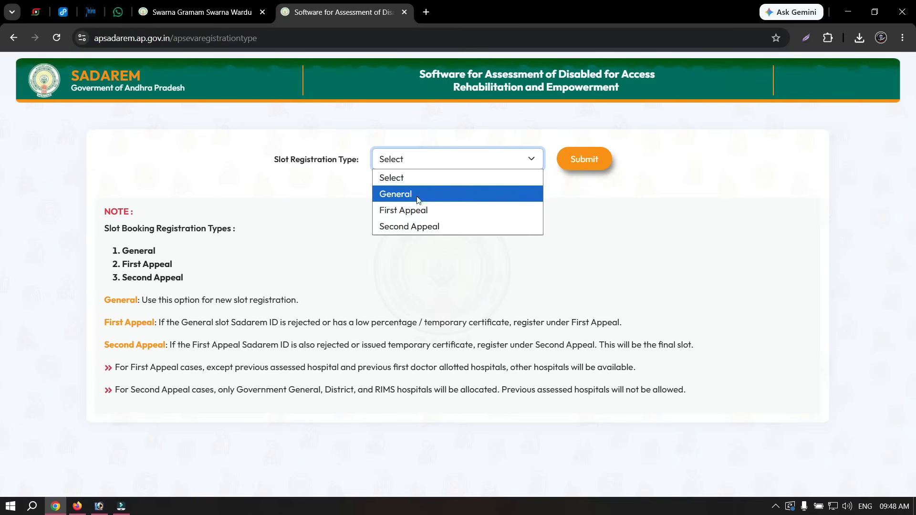
left_click(437, 195)
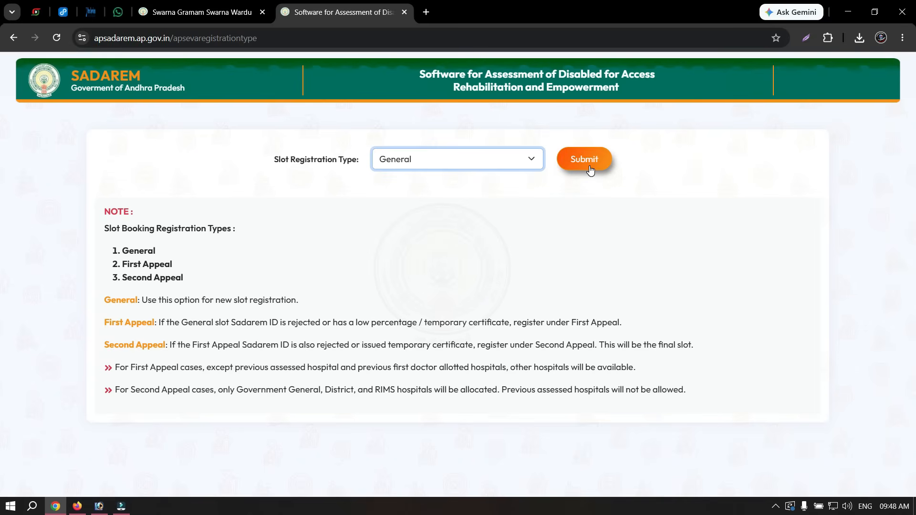
left_click(481, 163)
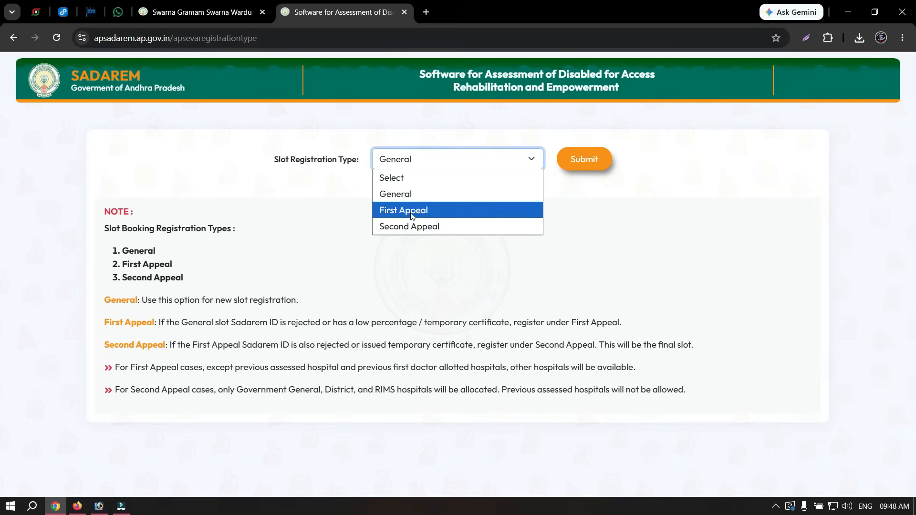
left_click(409, 195)
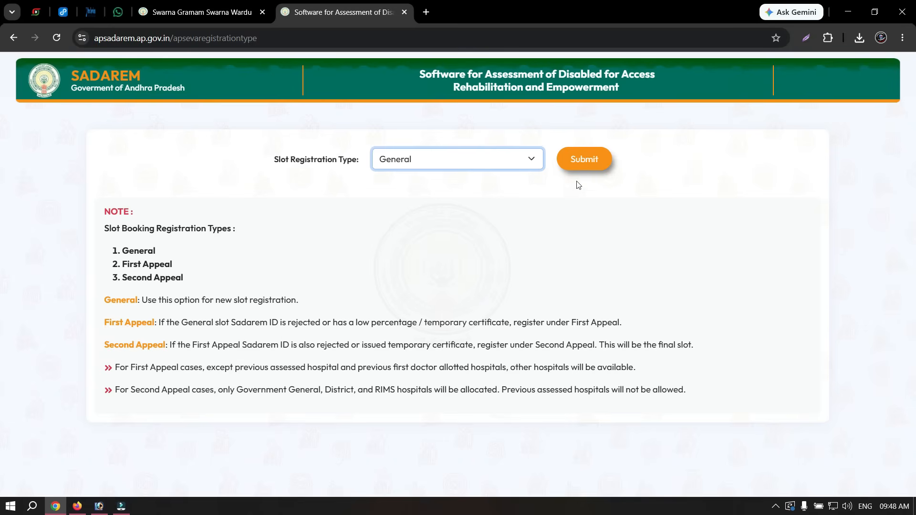
left_click(589, 161)
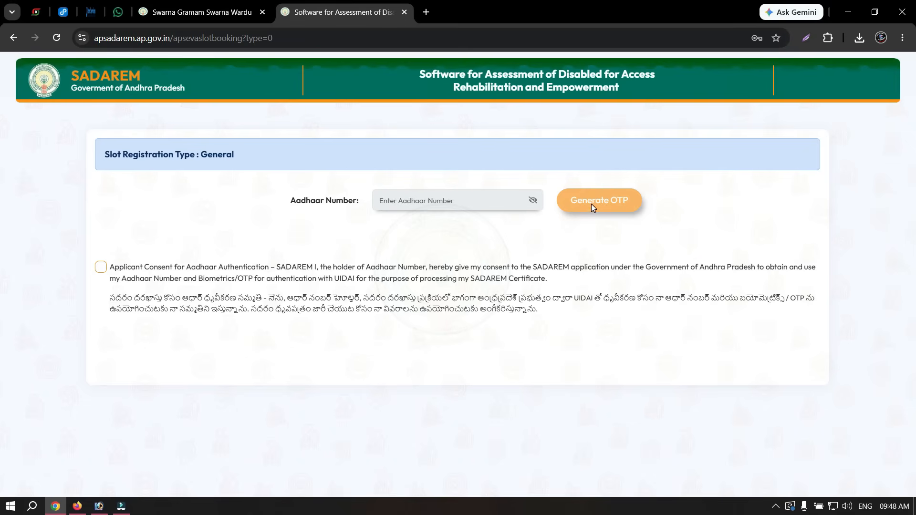
left_click(101, 267)
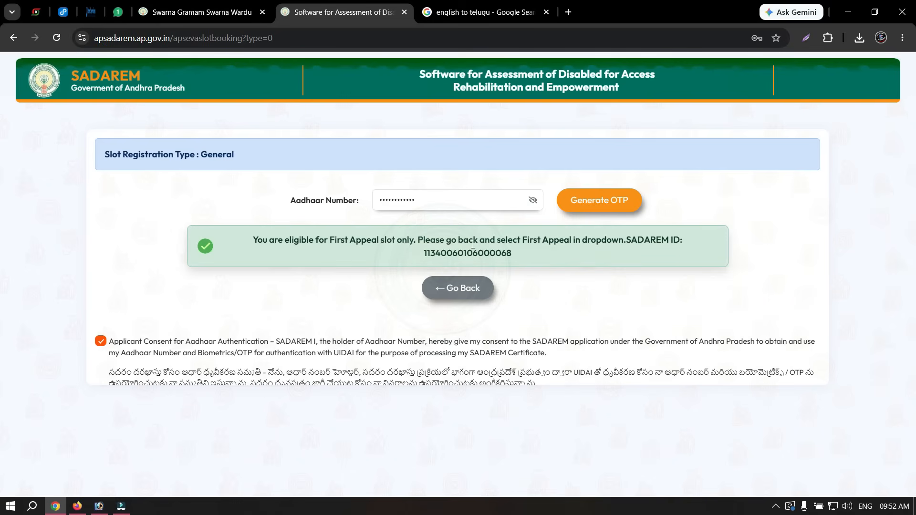
- Go back to the registration type selection and submit First Appeal as the slot registration type
left_click(465, 304)
left_click(457, 159)
left_click(428, 214)
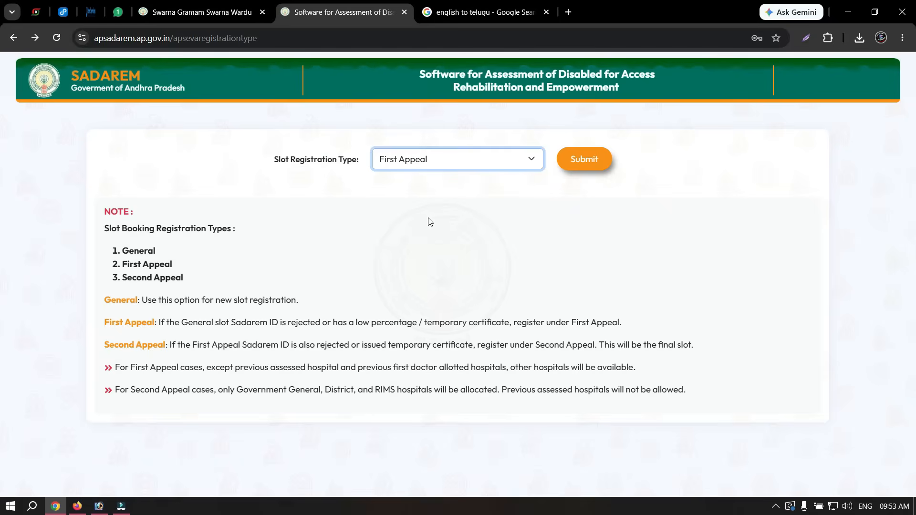
left_click(595, 165)
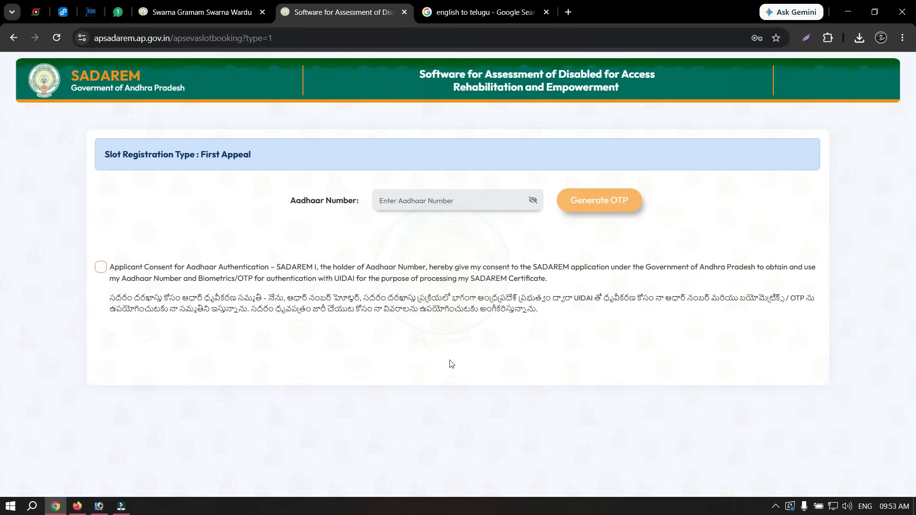
- Give consent for Aadhaar authentication, dismiss the offer to update the saved password, and validate the OTP
left_click(104, 270)
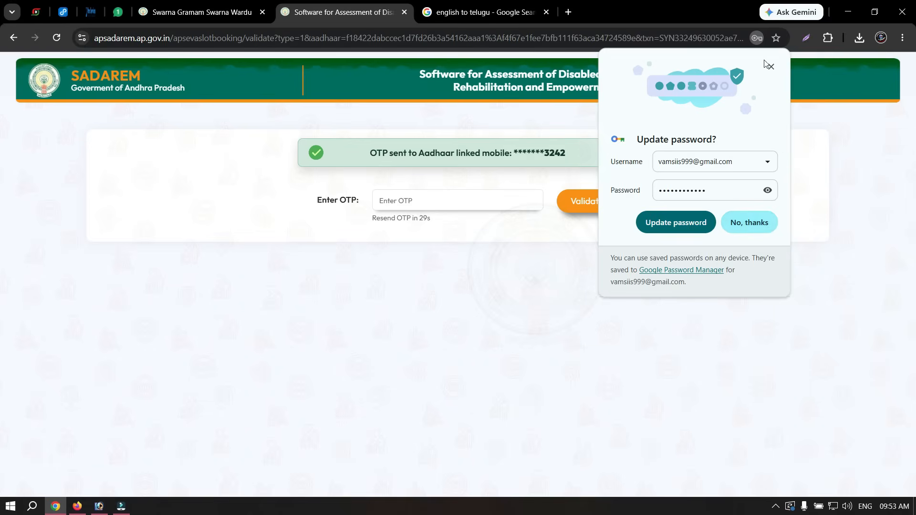
left_click(767, 64)
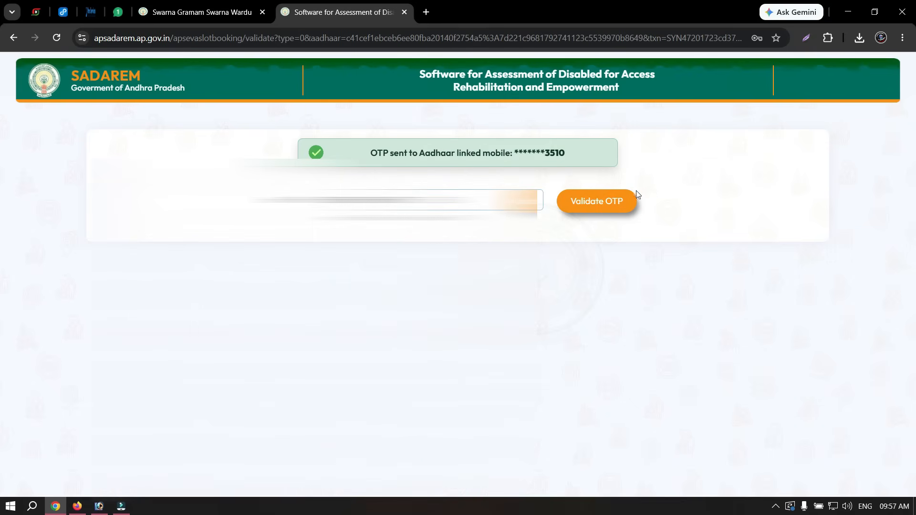
left_click(609, 203)
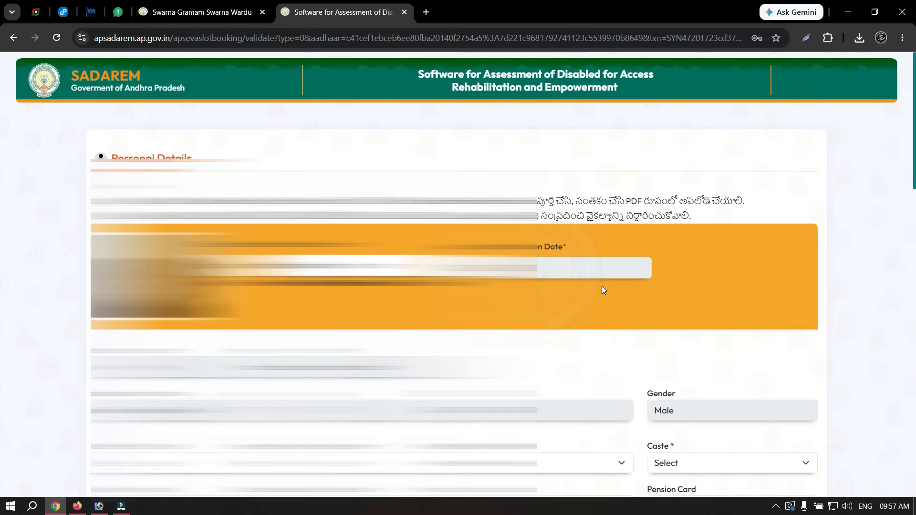
- Examine the available options for education, employment and marital status in the applicant's personal details
scroll(551, 295, "down", 1)
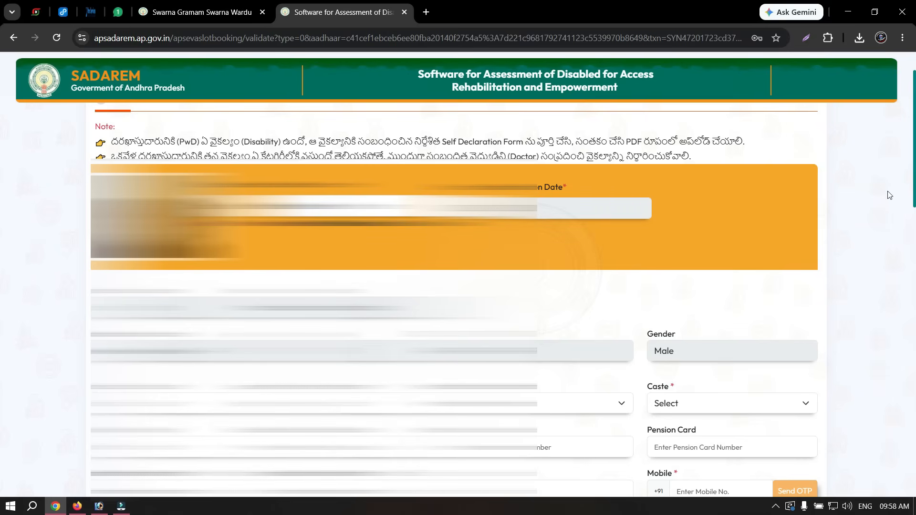
scroll(2, 174, "down", 3)
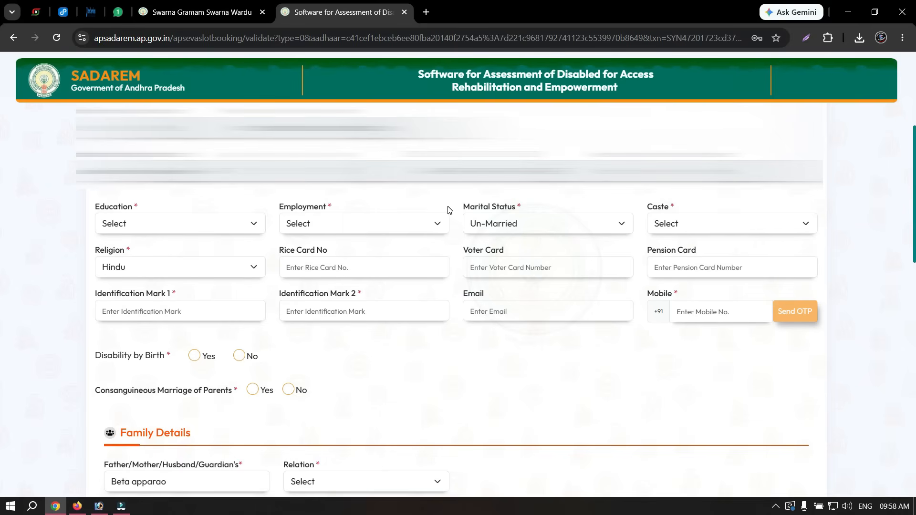
left_click(143, 226)
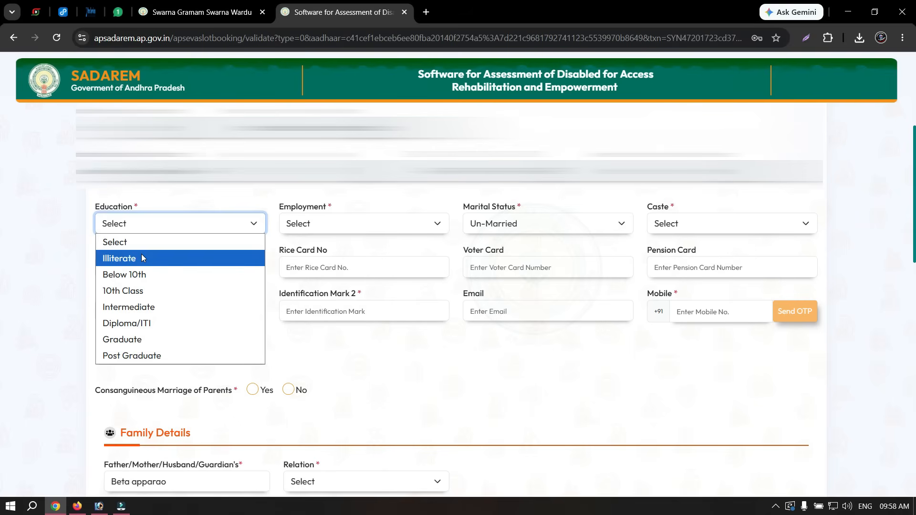
left_click(373, 227)
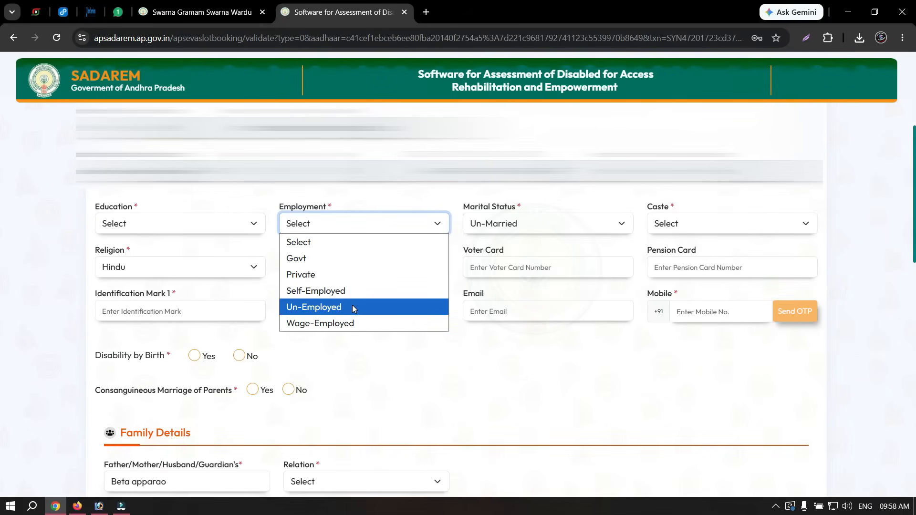
left_click(531, 224)
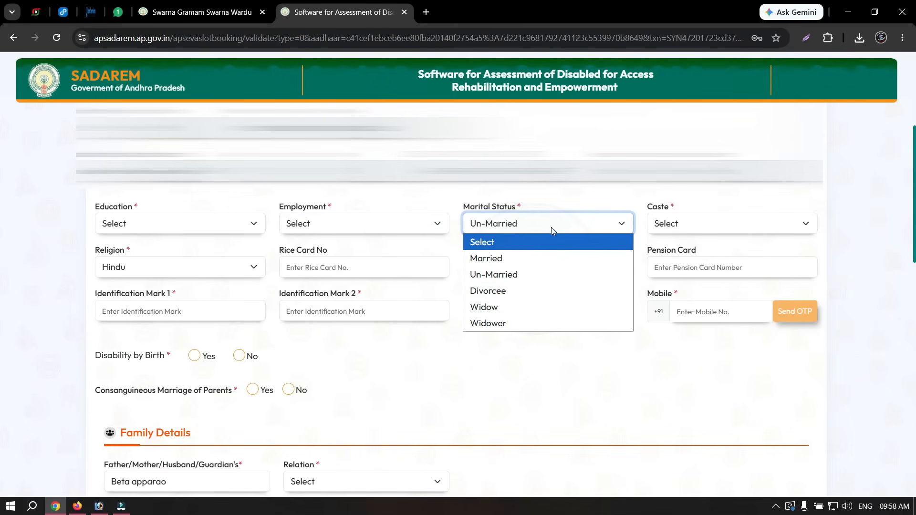
left_click(551, 226)
- Set the caste to BCB, the sub caste to Gandla and the religion to Hindu in the personal details
left_click(710, 225)
left_click(668, 291)
left_click(188, 271)
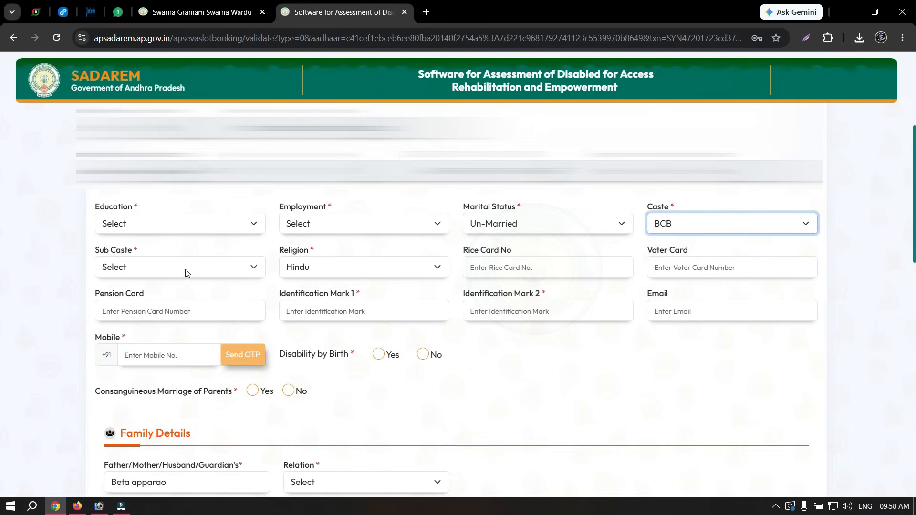
left_click(185, 270)
left_click(168, 184)
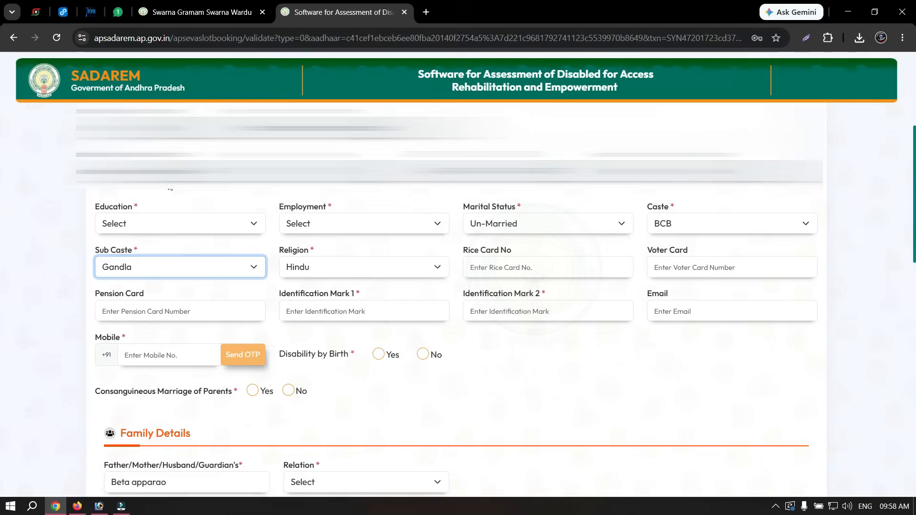
left_click(388, 272)
left_click(342, 273)
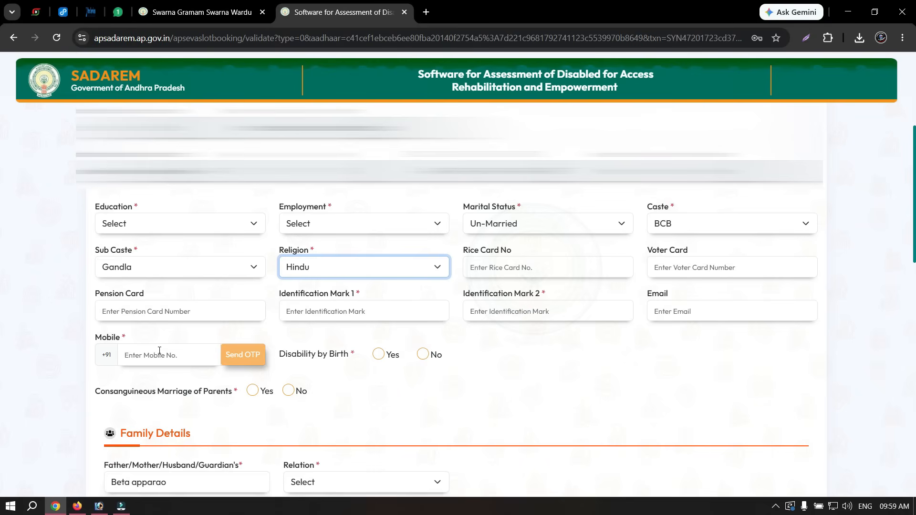
- Answer Yes to both Disability by Birth and Consanguineous Marriage of Parents
left_click(378, 354)
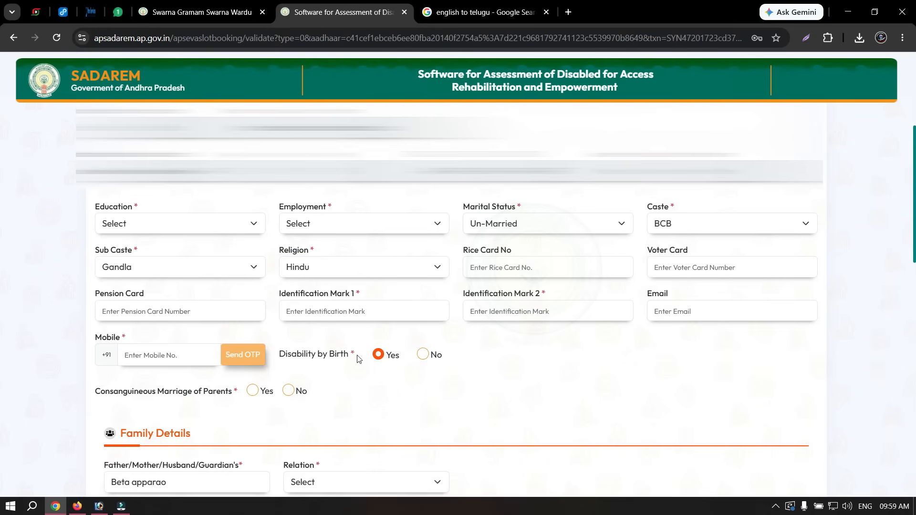
left_click(422, 356)
left_click(379, 356)
scroll(186, 408, "down", 1)
scroll(185, 408, "down", 3)
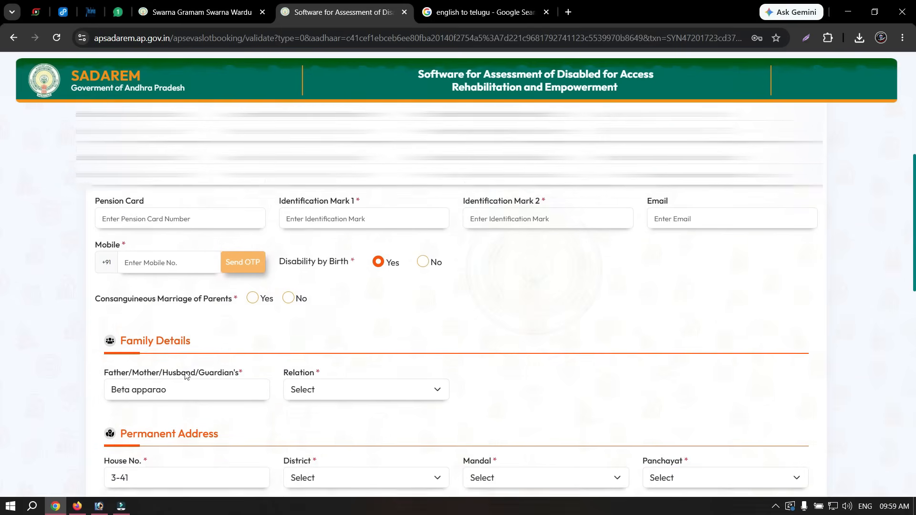
left_click_drag(157, 273, 119, 279)
left_click(110, 276)
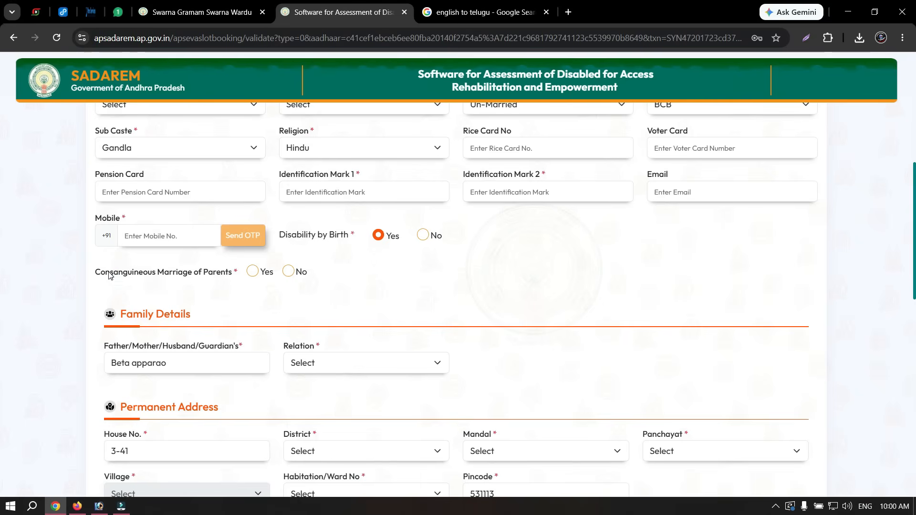
left_click(288, 271)
left_click(253, 271)
- Set the relation of the listed family member to Father in the family details
scroll(266, 155, "down", 3)
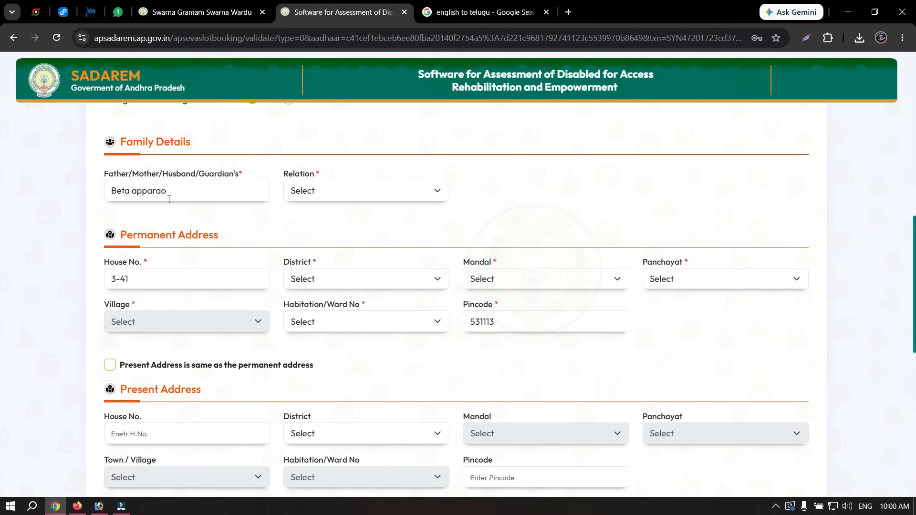
left_click(360, 193)
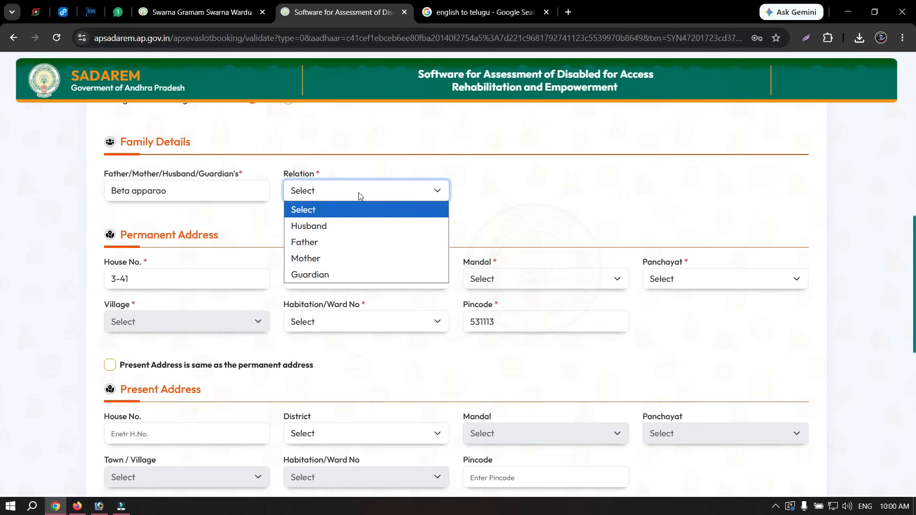
left_click(342, 244)
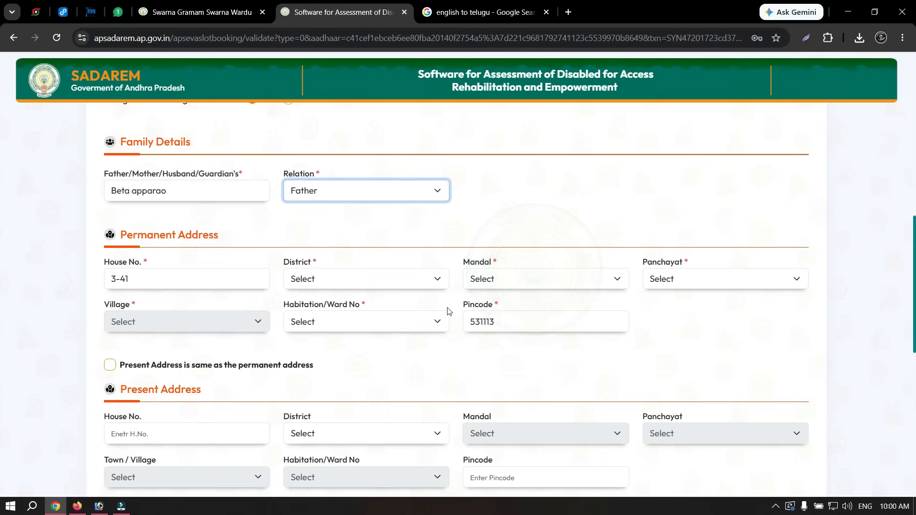
- Select the applicant's district, mandal and panchayat for the permanent address
left_click(361, 284)
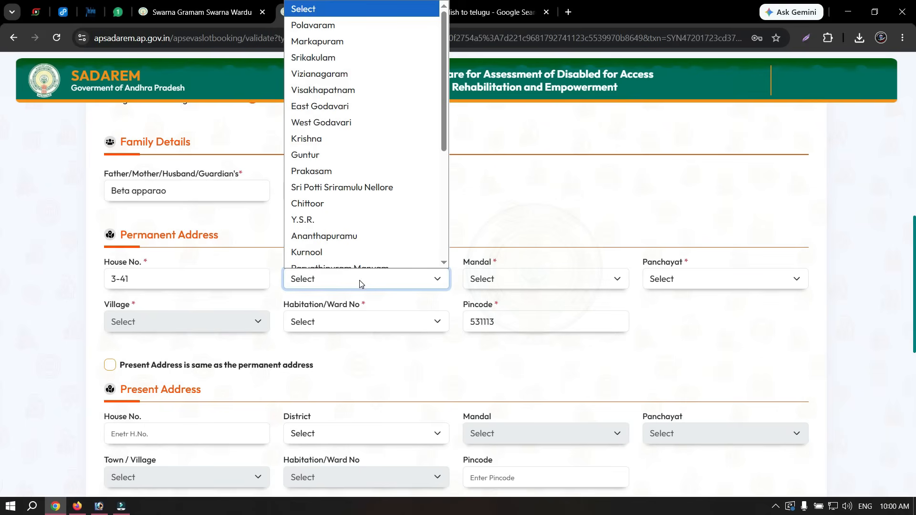
left_click(335, 50)
left_click(560, 286)
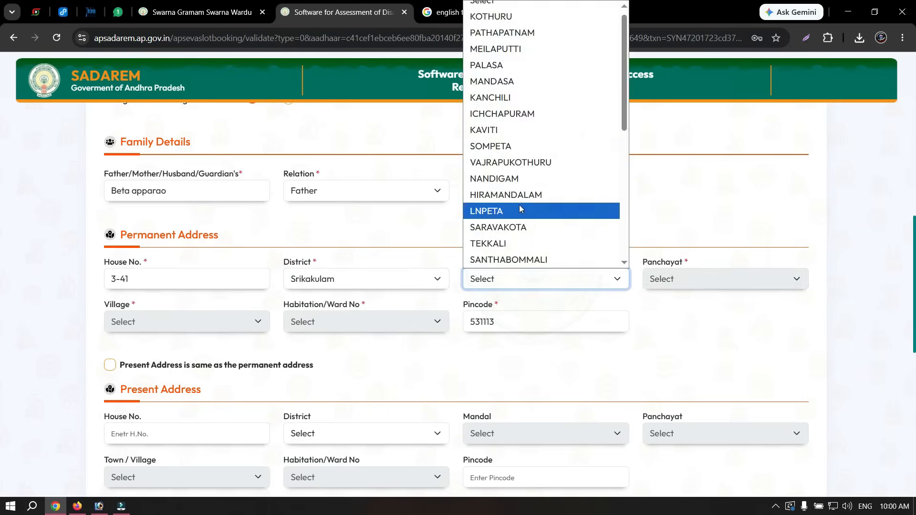
left_click(519, 206)
left_click(703, 281)
left_click(687, 211)
- Select the permanent address's village and habitation, and mark the present address as the same as the permanent address
left_click(191, 322)
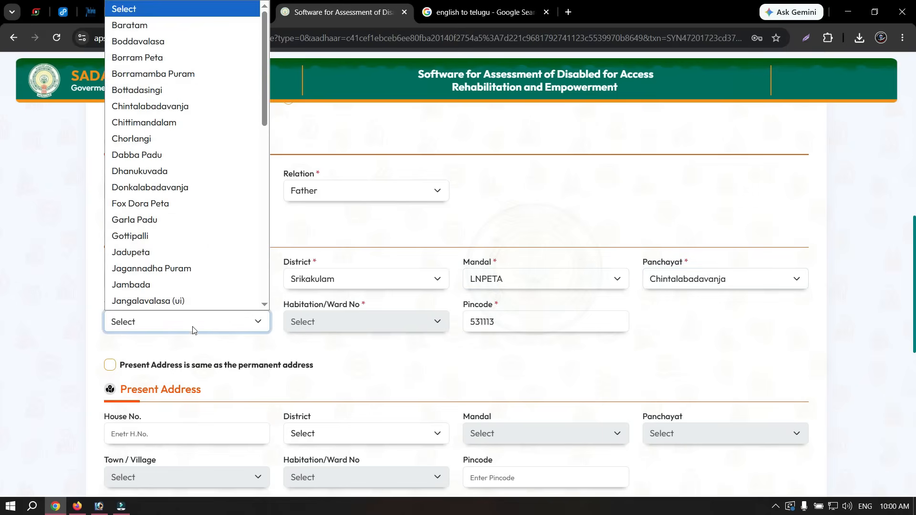
scroll(191, 286, "down", 1)
left_click(195, 327)
left_click(358, 323)
left_click(363, 357)
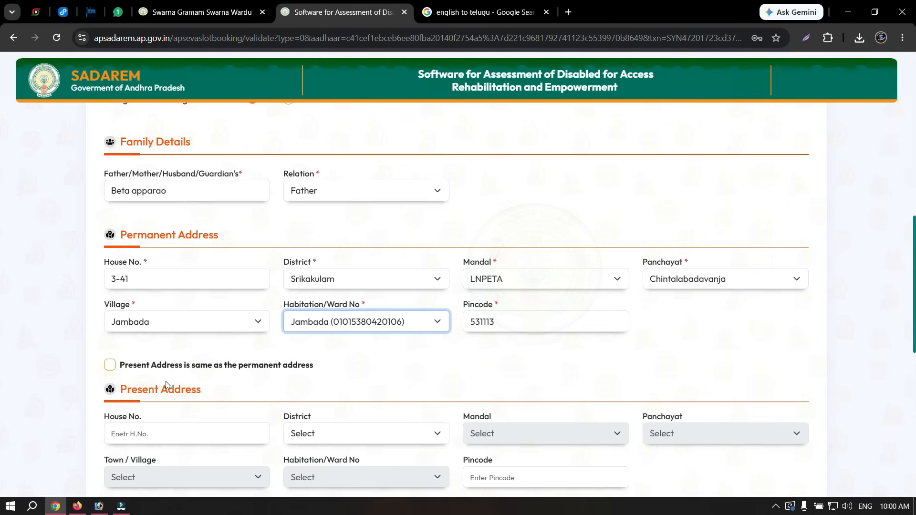
left_click(110, 365)
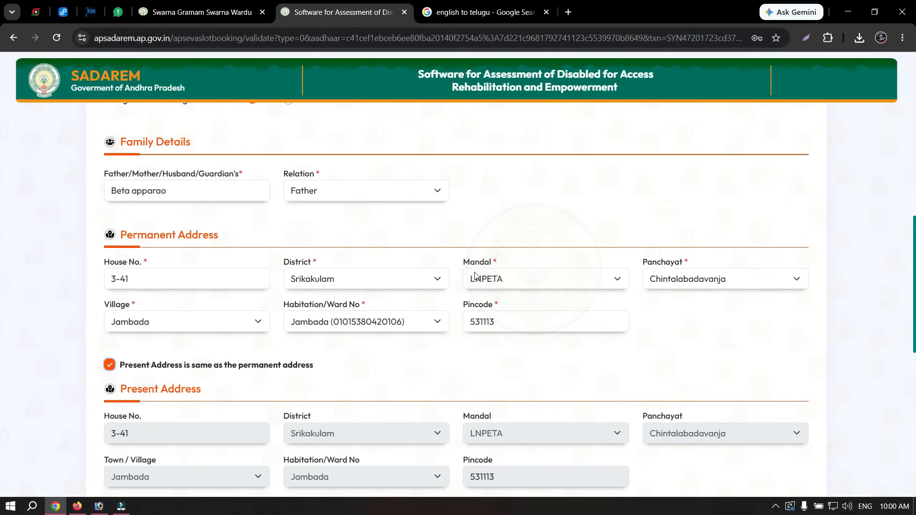
- Set the identity proof type to Permanent Account Number (PAN) Card and the address proof type to Aadhaar card
scroll(286, 170, "down", 7)
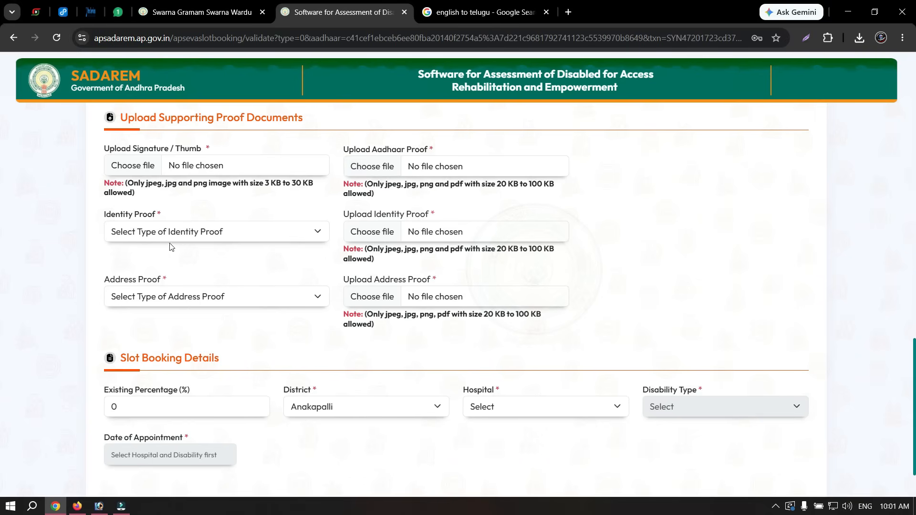
left_click(192, 233)
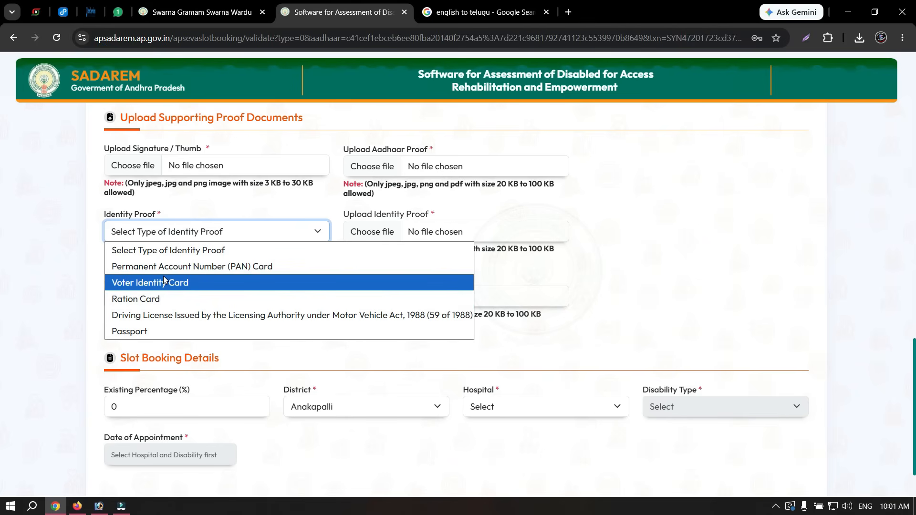
left_click(366, 178)
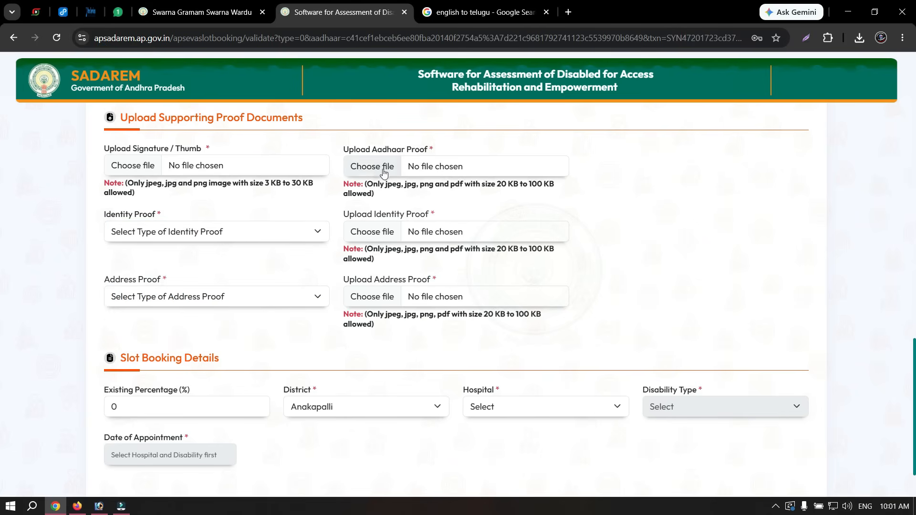
left_click(221, 227)
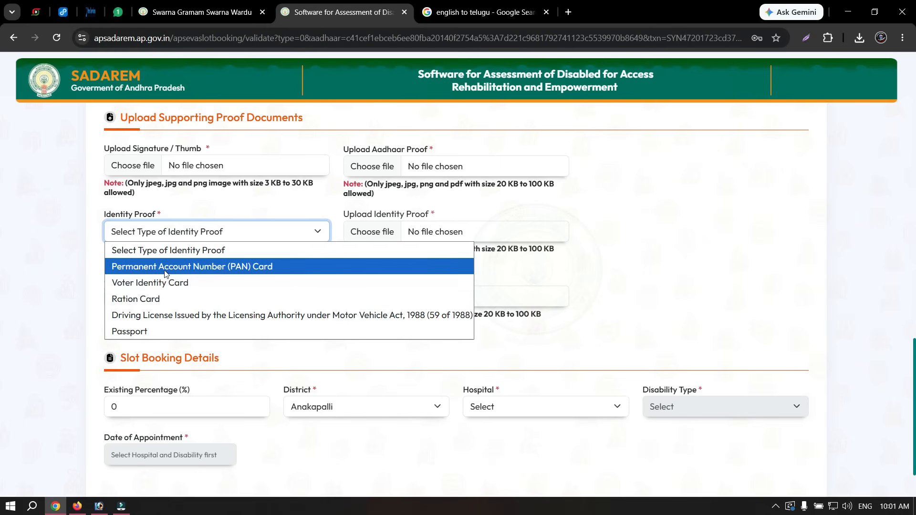
left_click(243, 269)
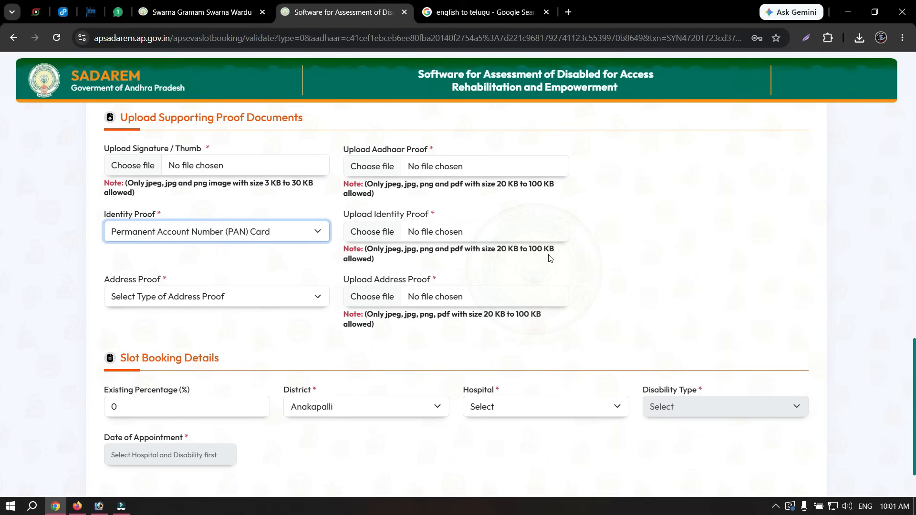
left_click(266, 296)
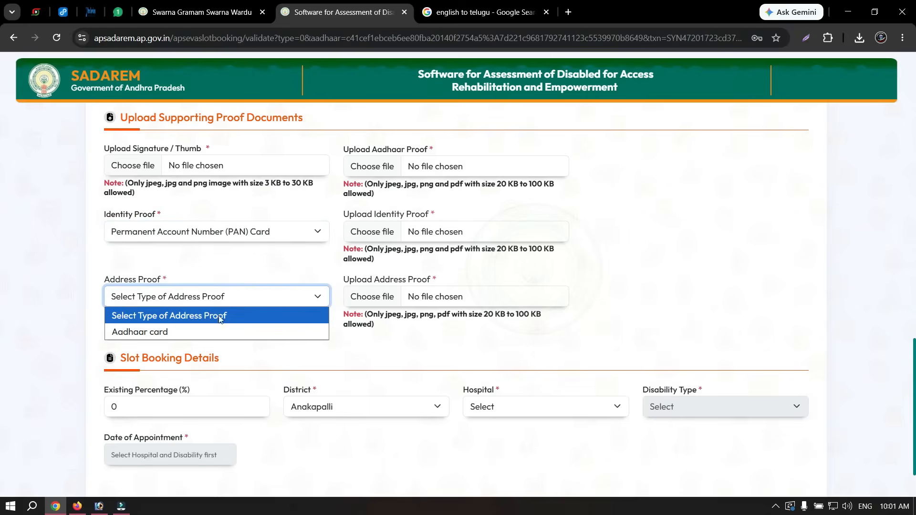
left_click(211, 329)
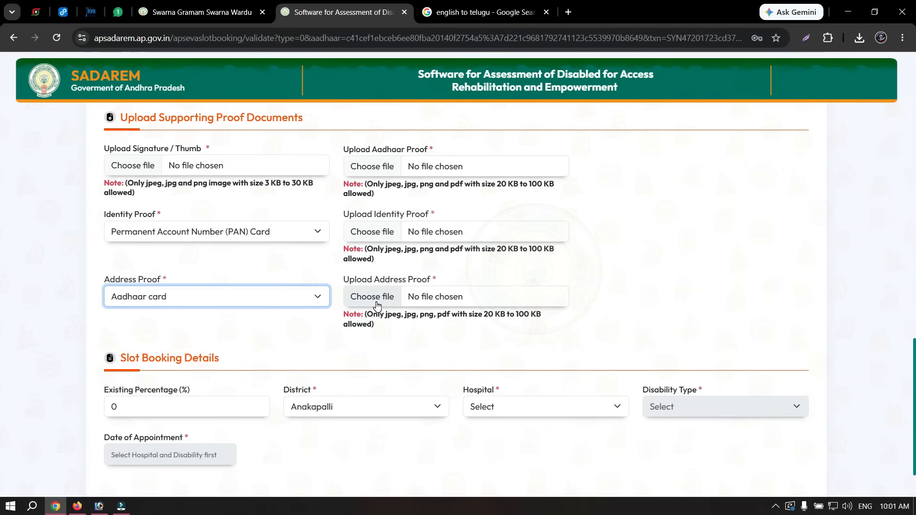
- Select CHC,Chodavaram as the hospital in the Anakapalli district for the slot booking
scroll(2, 377, "down", 2)
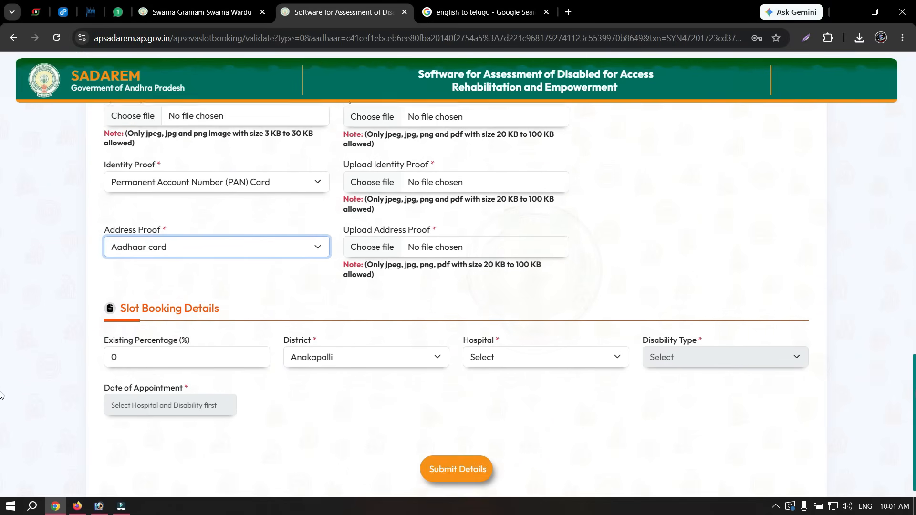
key("Tab")
key("Tab")
left_click(146, 336)
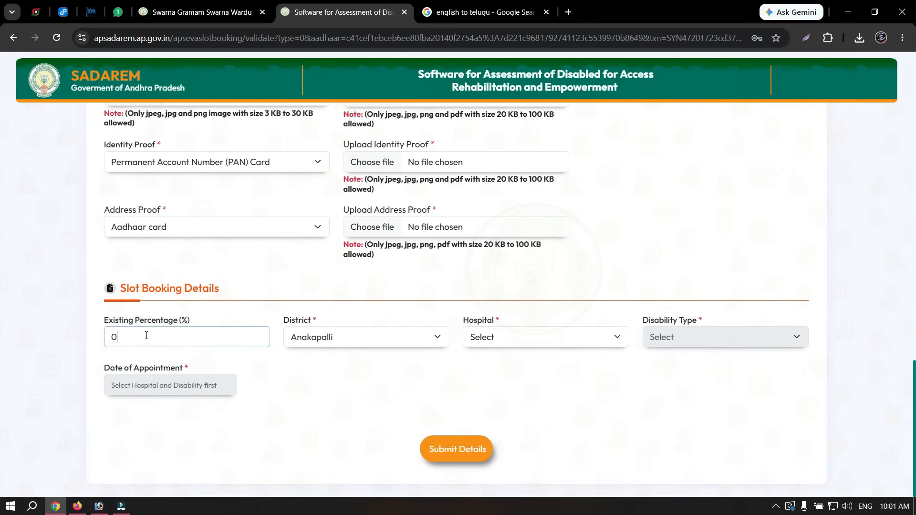
double_click(136, 336)
left_click(148, 336)
double_click(363, 343)
left_click(362, 345)
left_click(364, 344)
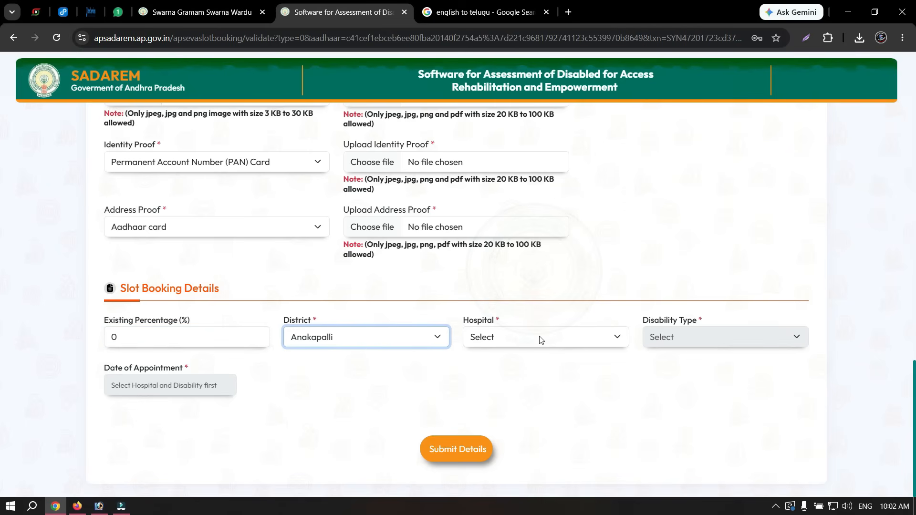
left_click(541, 340)
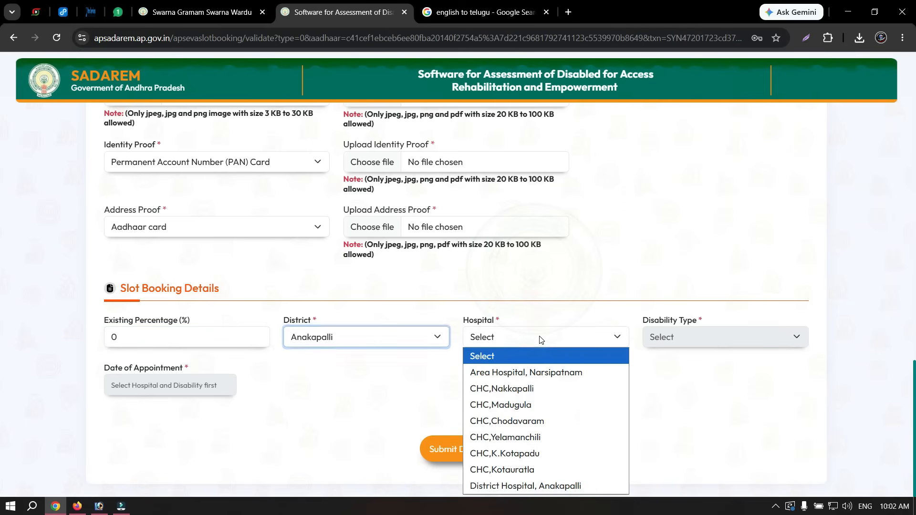
left_click(528, 421)
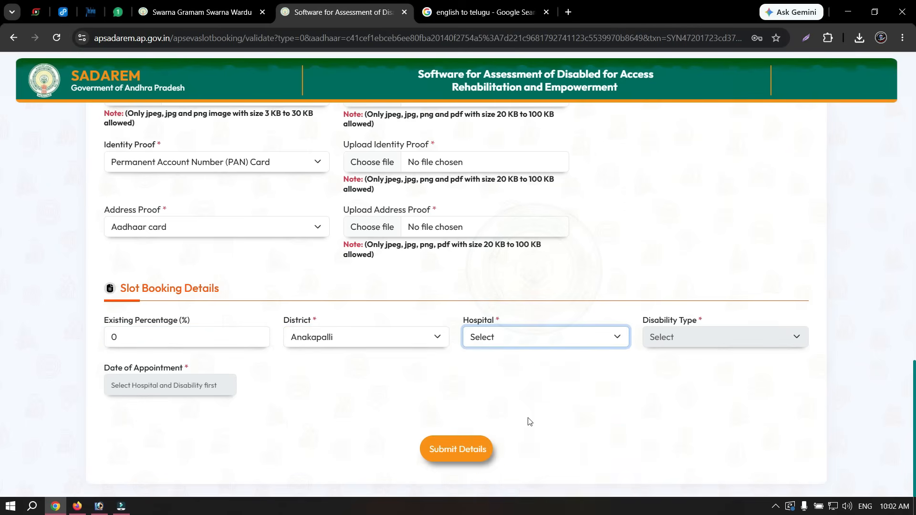
- Set the slot booking hospital to CHC,Yelamanchili and the disability type to Muscular Dystrophy
left_click(701, 340)
left_click(689, 343)
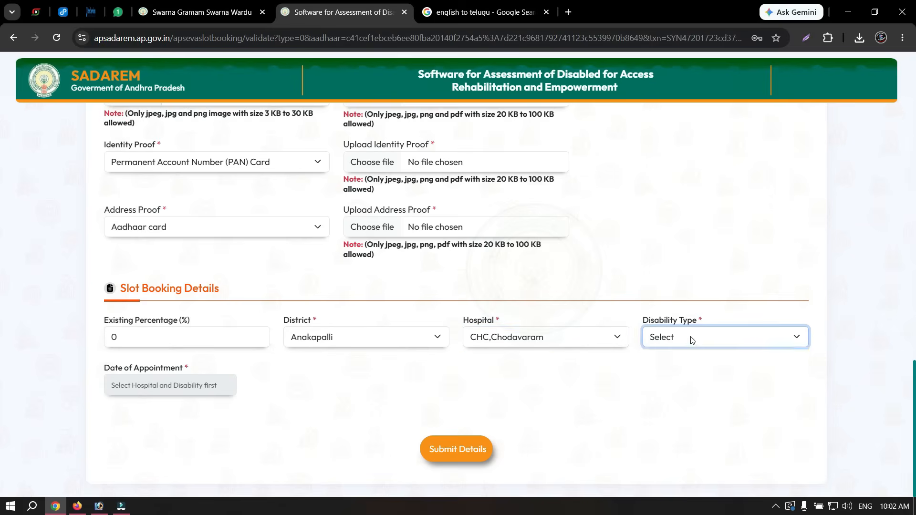
left_click(692, 341)
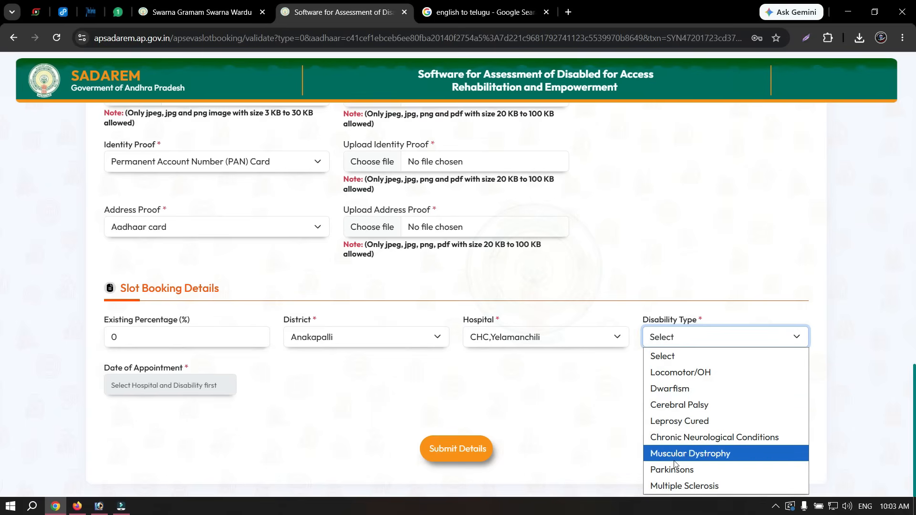
left_click(668, 373)
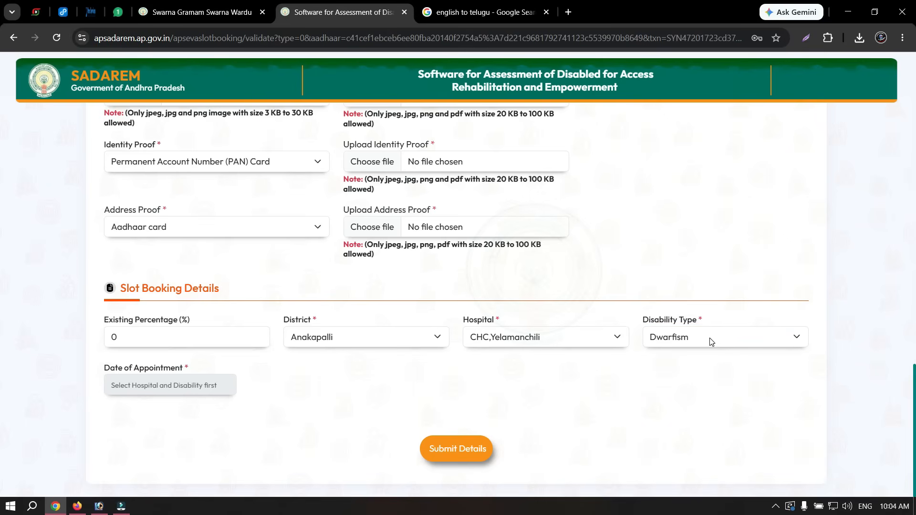
left_click(711, 339)
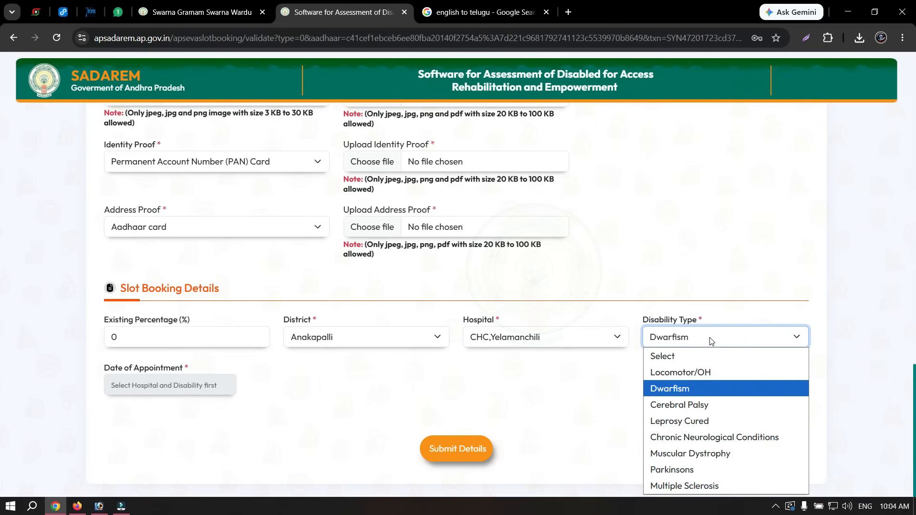
left_click(703, 453)
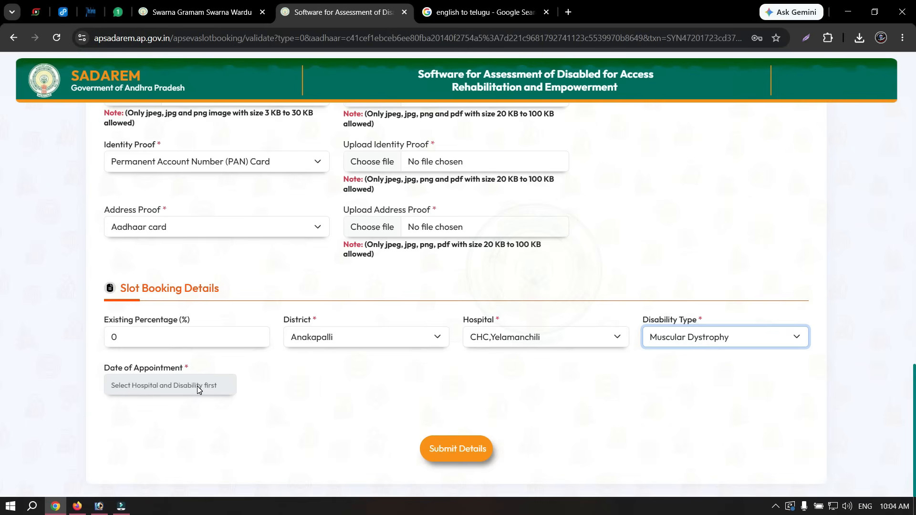
- Set the disability type to Chronic Neurological Conditions and try to submit the application details
left_click(472, 456)
scroll(554, 453, "down", 1)
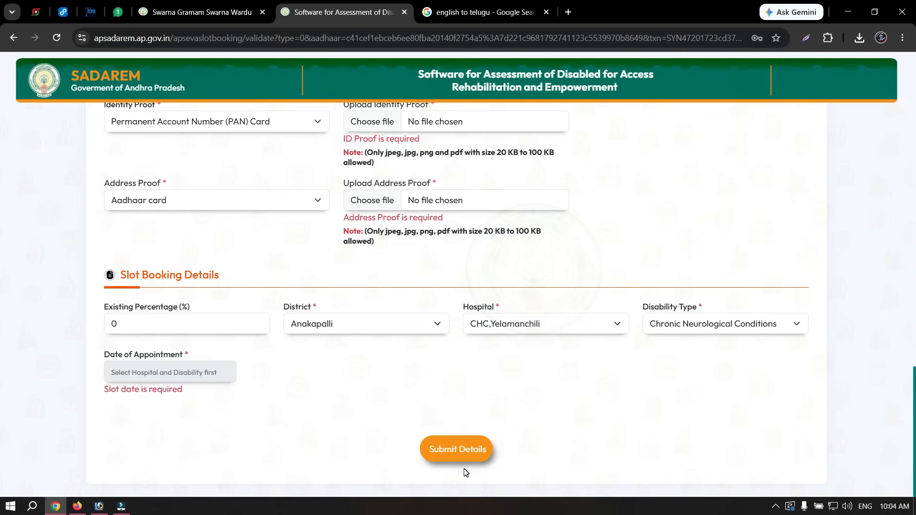
- Return to the AP Seva portal home page and expand the list of SADAREM services
key("ctrl+shift+Tab")
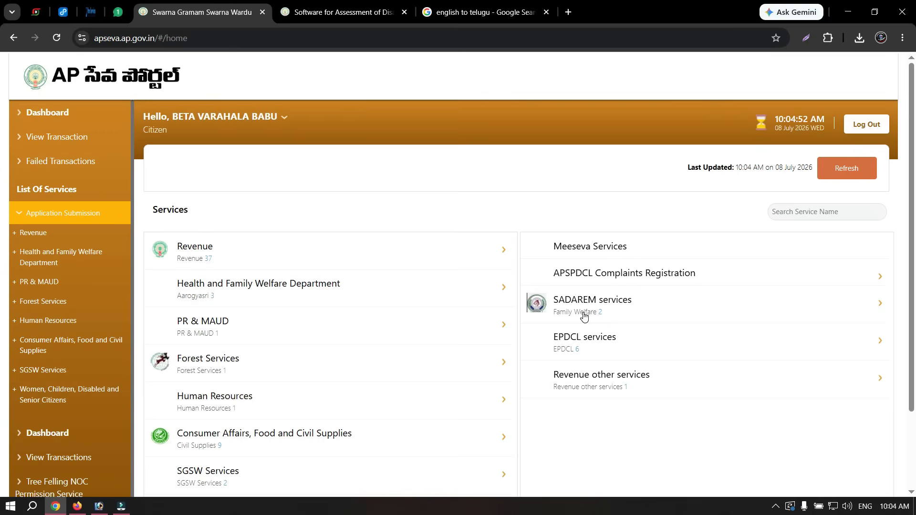
left_click(608, 308)
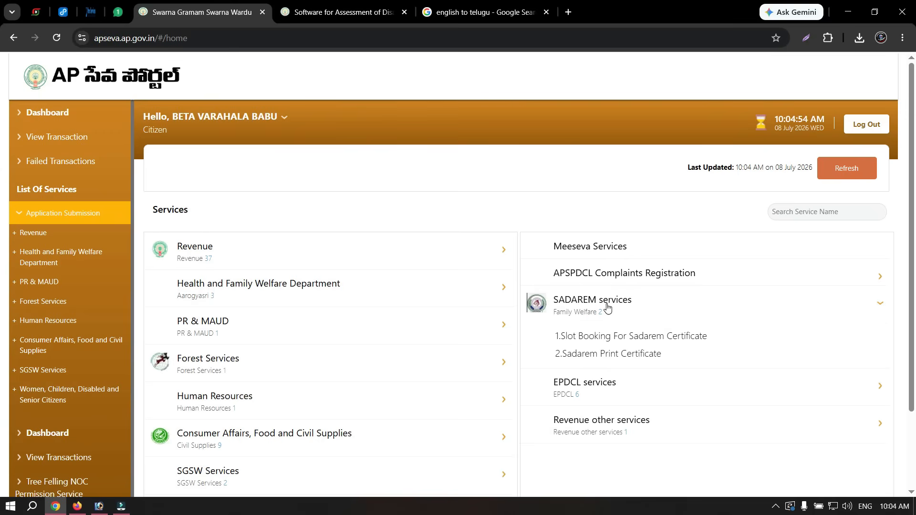